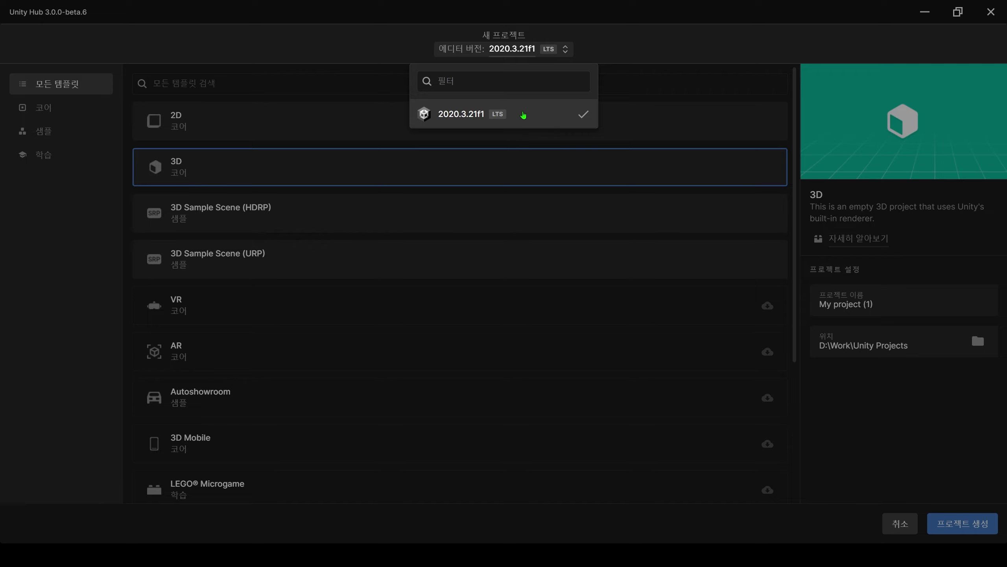
# Select editor version 2020.3.21f1 and the 3D core template for the new project, looking through the other available templates.
pyautogui.click(523, 115)
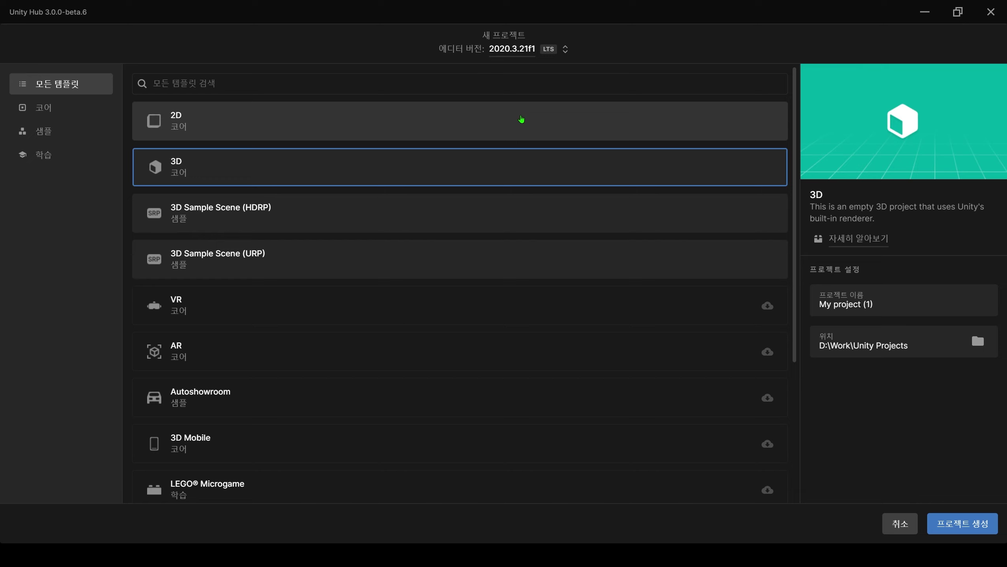
pyautogui.scroll(-5, 330, 318)
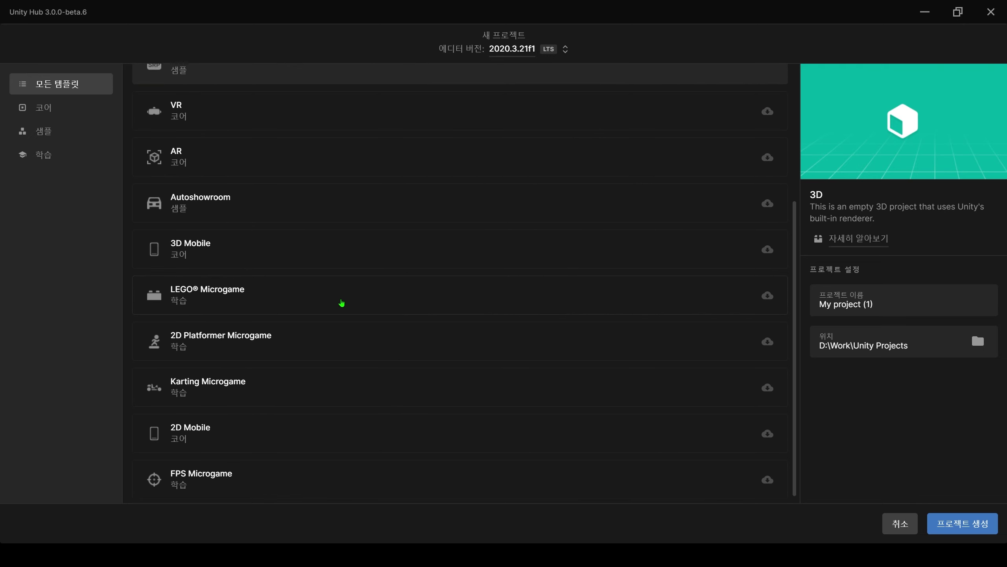
pyautogui.scroll(5, 347, 313)
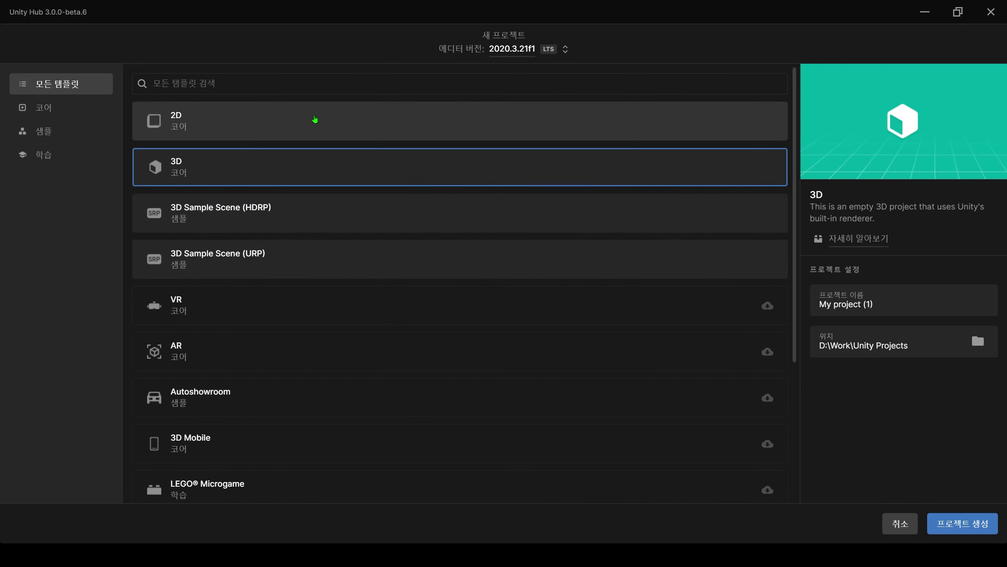
pyautogui.click(315, 119)
pyautogui.click(345, 176)
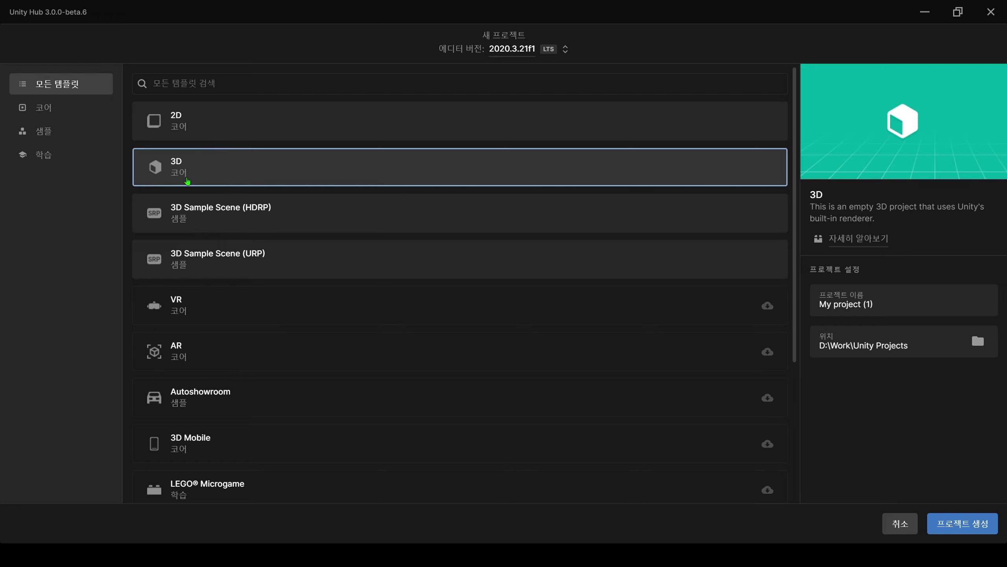
pyautogui.scroll(-1, 191, 186)
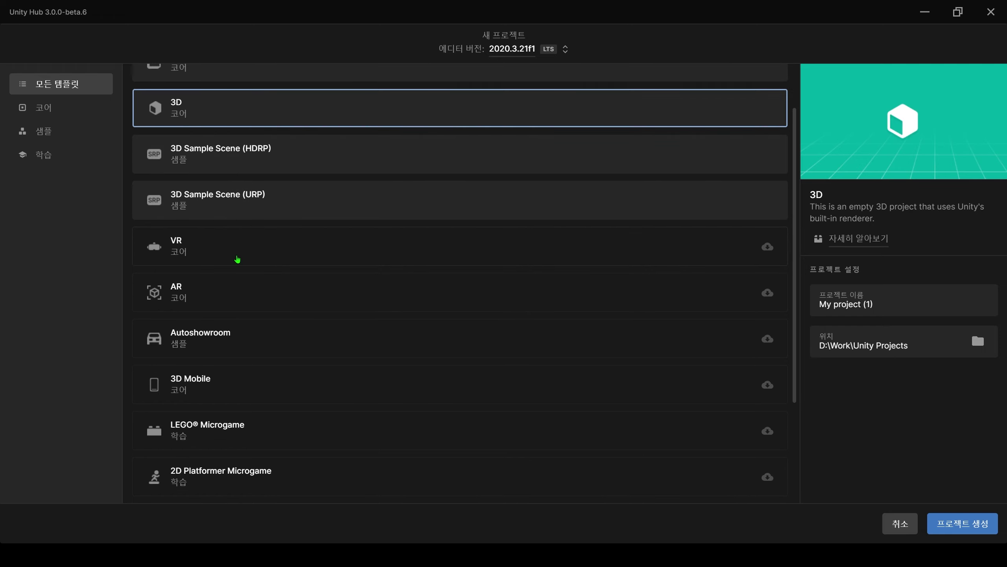
pyautogui.scroll(-1, 238, 259)
pyautogui.scroll(-1, 248, 246)
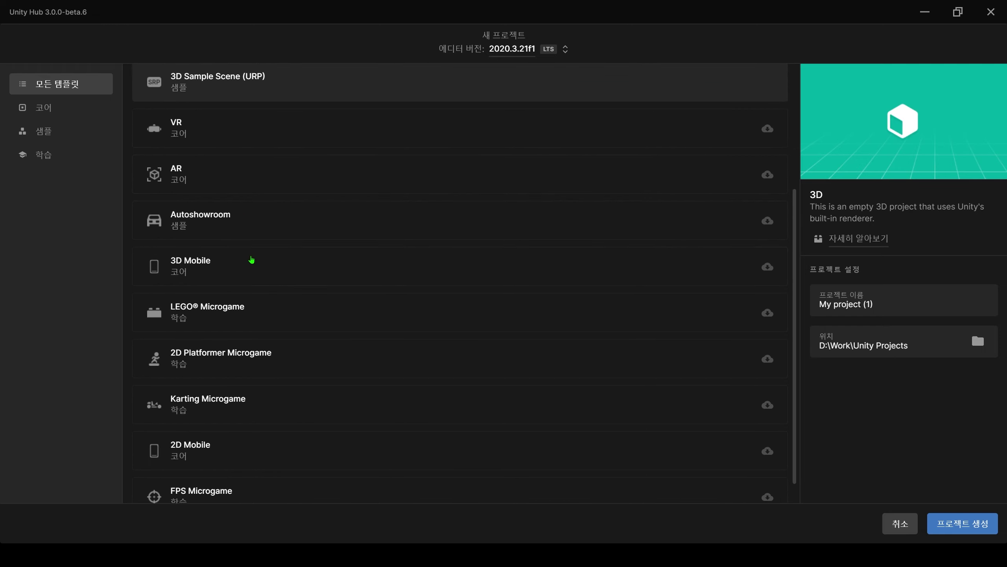
pyautogui.scroll(-1, 252, 267)
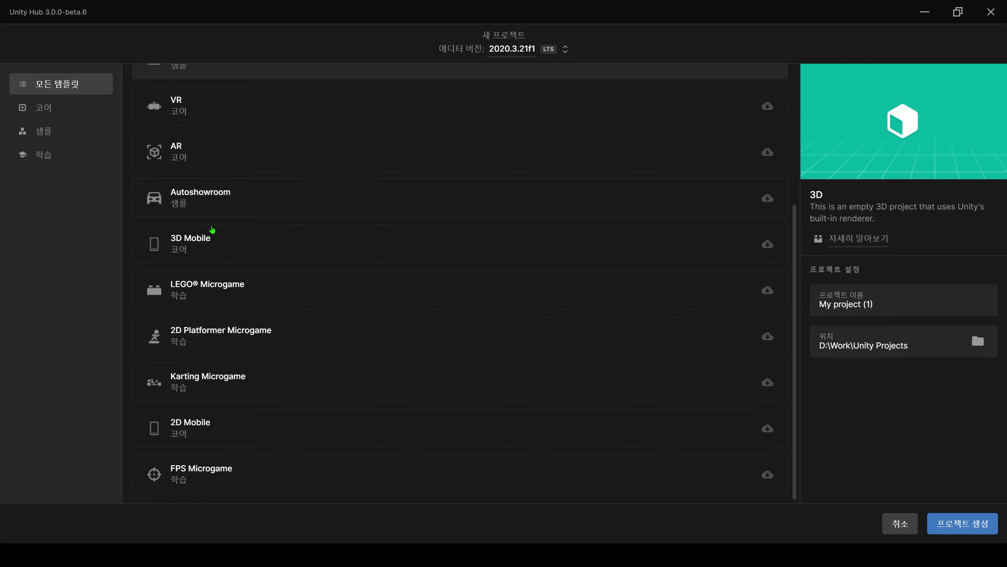
# Name the new project ProjectPractice.
pyautogui.click(950, 305)
pyautogui.moveTo(819, 305); pyautogui.dragTo(906, 306)
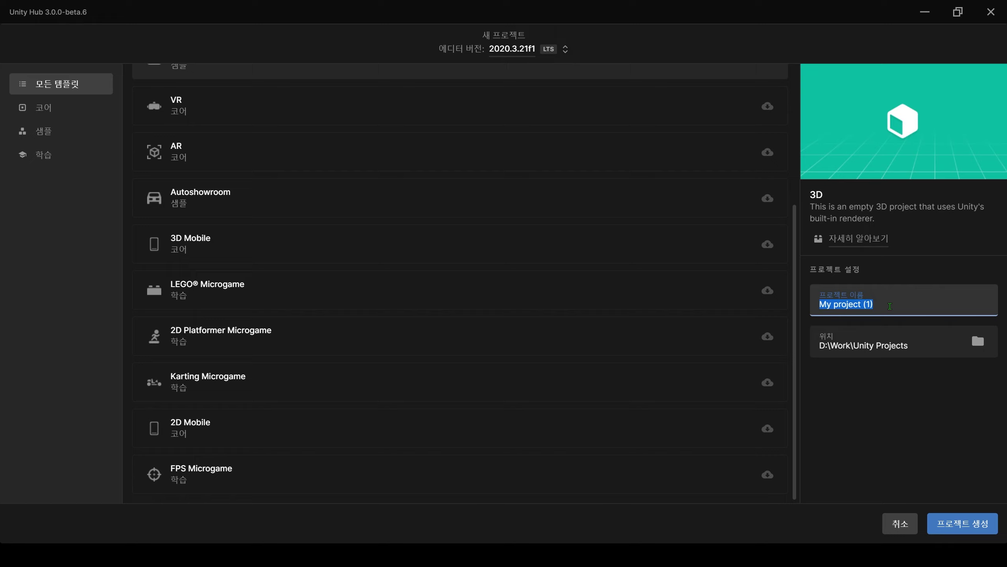
pyautogui.write('Pro')
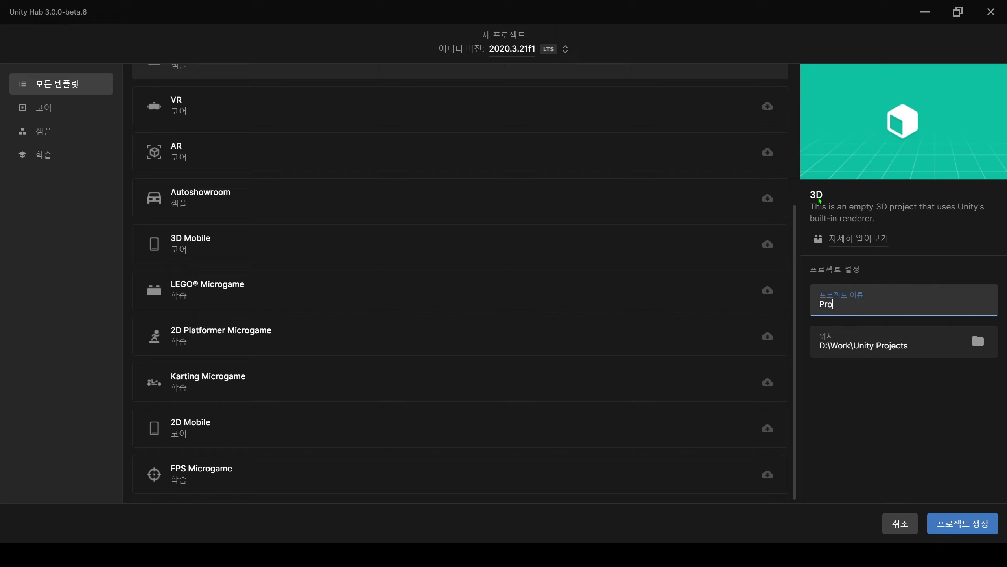
pyautogui.write('jectPractice')
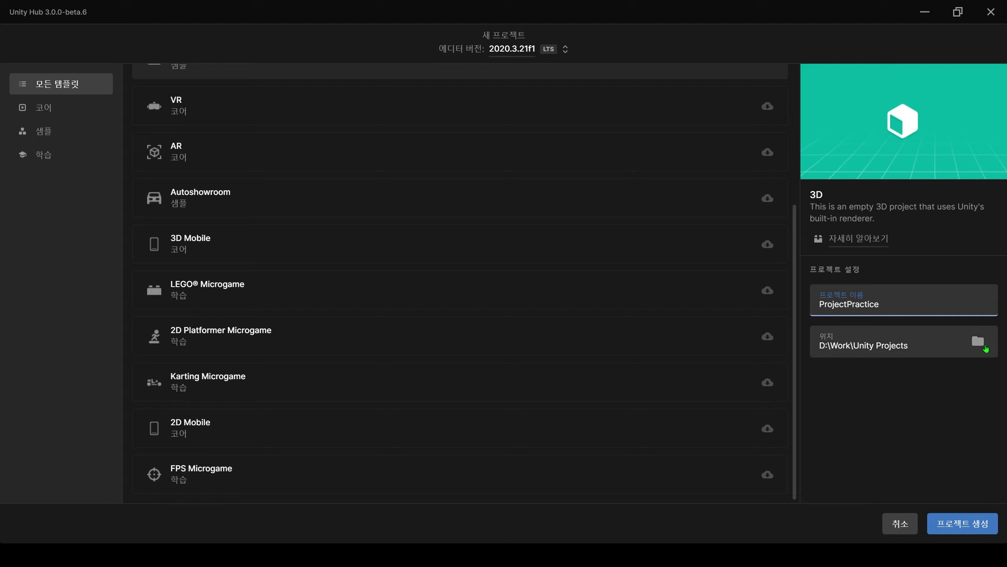
# Choose the D:\Work\Unity Projects folder as the project location and create the project.
pyautogui.click(984, 346)
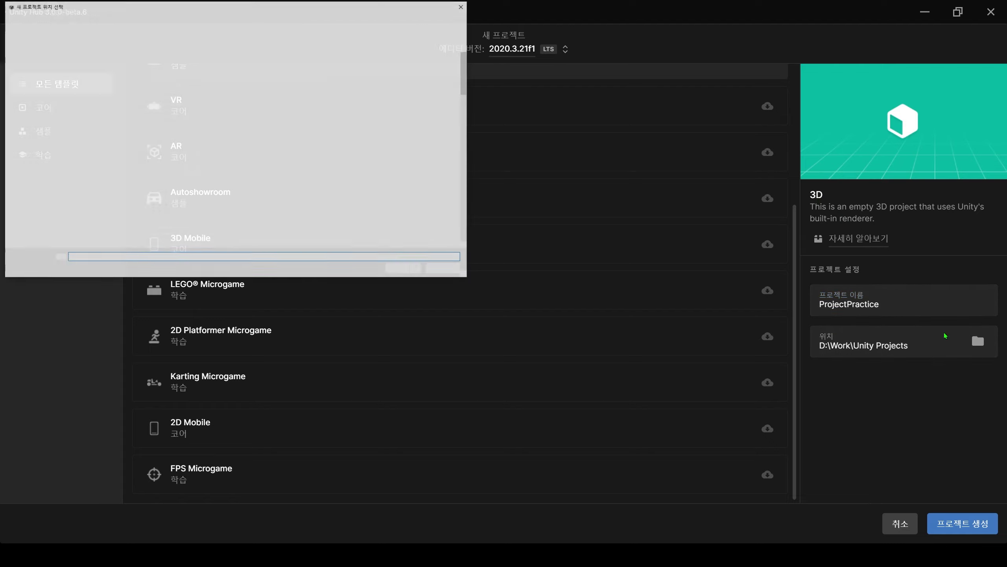
pyautogui.moveTo(242, 7); pyautogui.dragTo(587, 116)
pyautogui.scroll(-10, 555, 238)
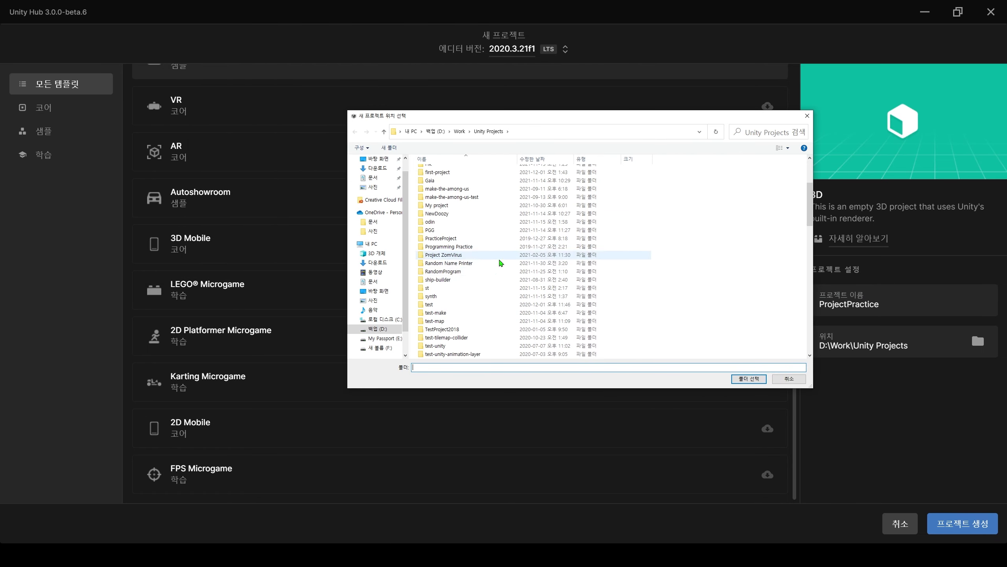
pyautogui.scroll(10, 674, 277)
pyautogui.click(749, 379)
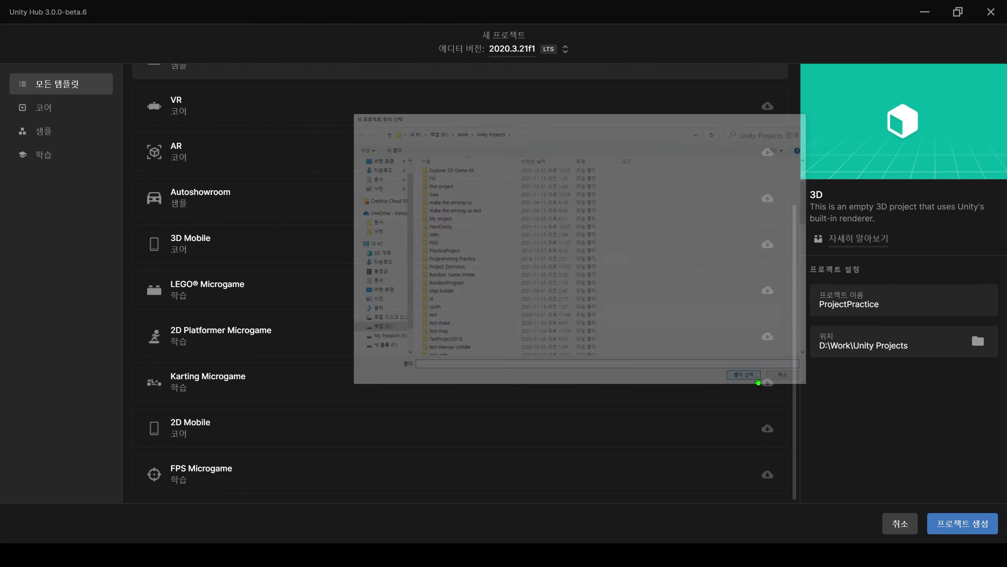
pyautogui.click(958, 523)
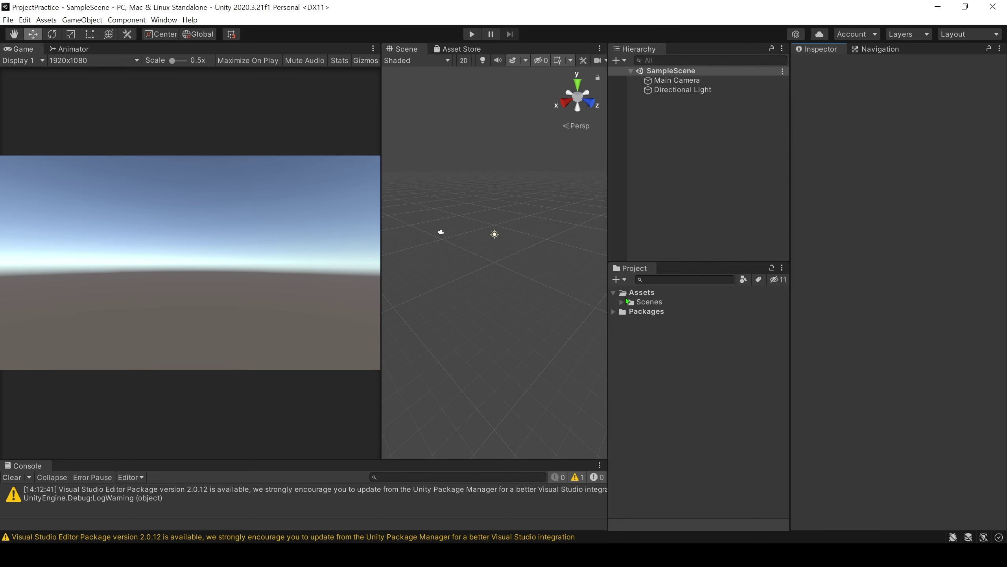
# Create a new C# script in the Assets folder, keeping its default name.
pyautogui.rightClick(627, 302)
pyautogui.moveTo(714, 13)
pyautogui.click(821, 29)
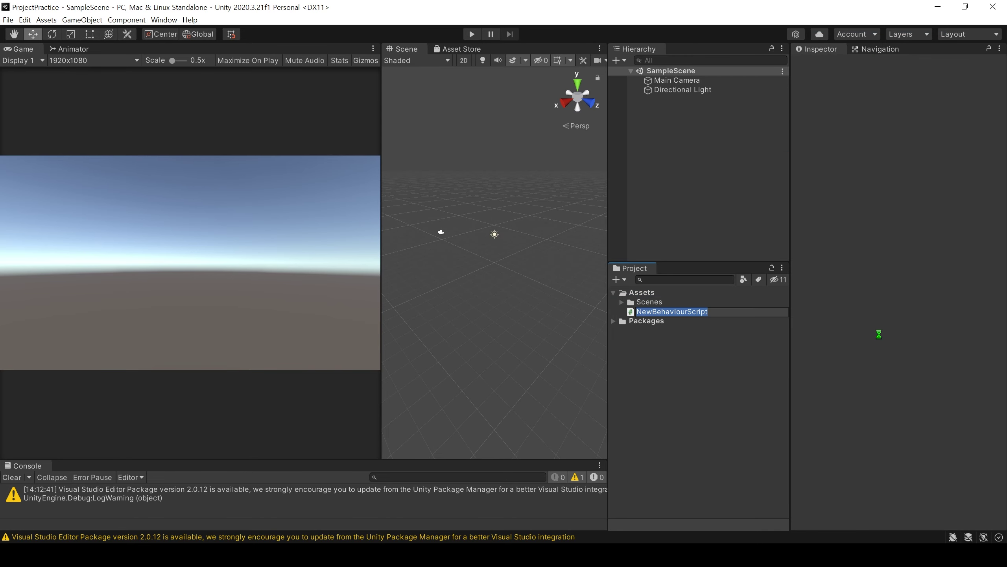
# Turn the scene's Directional Light into a prefab stored in the Assets folder.
pyautogui.rightClick(652, 294)
pyautogui.click(683, 90)
pyautogui.moveTo(703, 90); pyautogui.dragTo(696, 314)
pyautogui.click(694, 140)
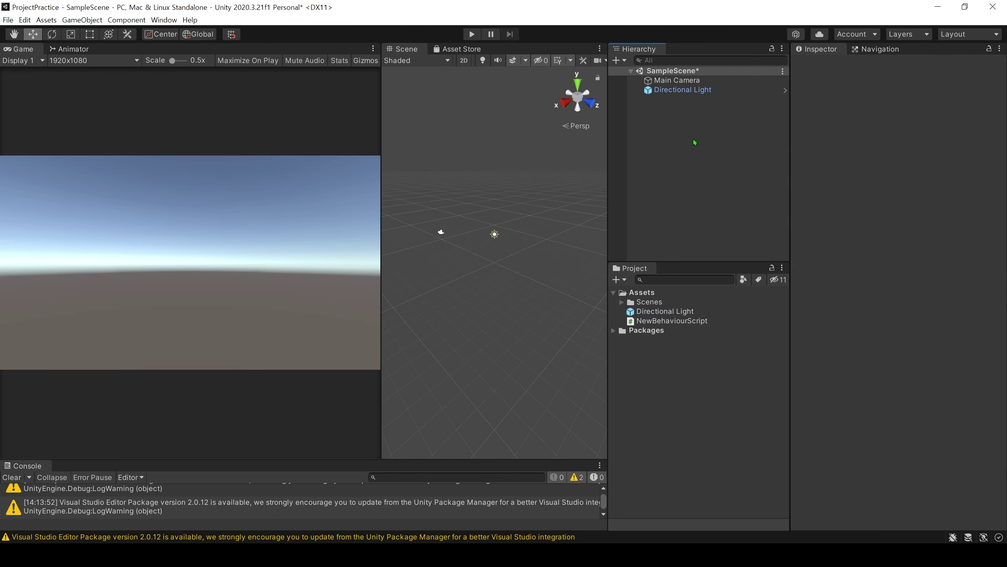
# Create a new material in the Assets folder, keeping its default name.
pyautogui.rightClick(694, 139)
pyautogui.rightClick(642, 294)
pyautogui.moveTo(725, 16)
pyautogui.click(862, 216)
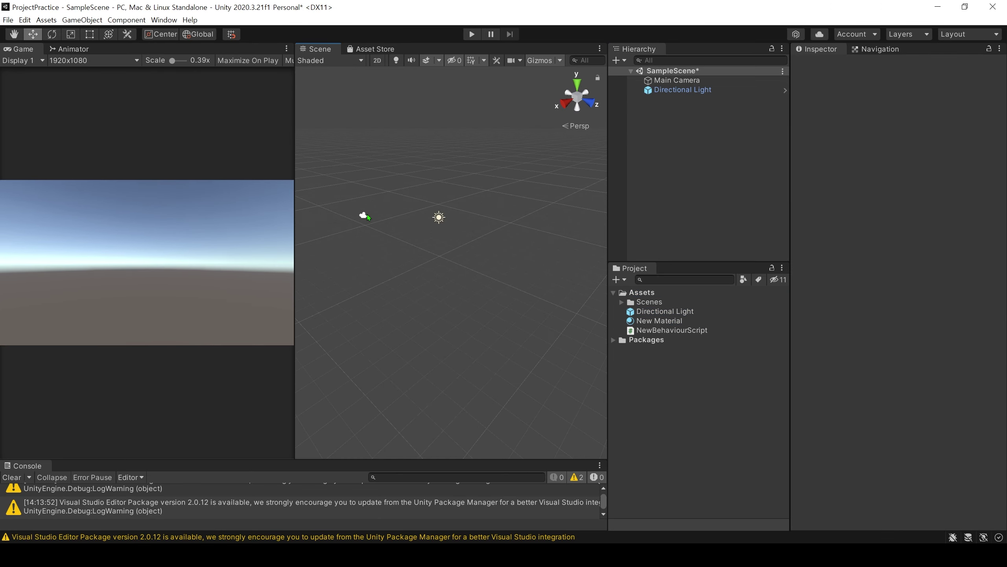
# Examine the properties of the scene's camera and Directional Light, and of the Directional Light prefab and New Material assets.
pyautogui.click(364, 217)
pyautogui.click(439, 217)
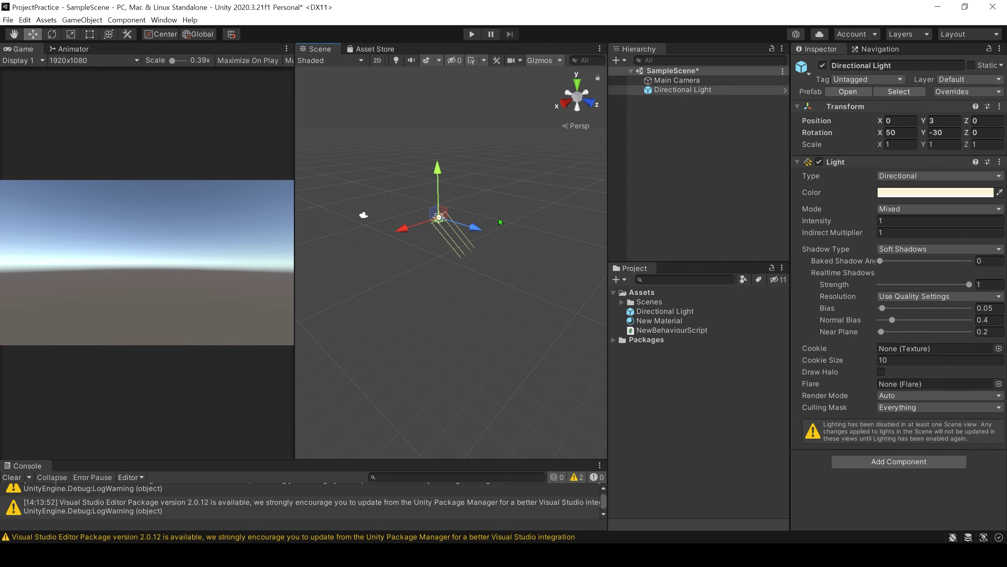
pyautogui.click(682, 80)
pyautogui.click(689, 90)
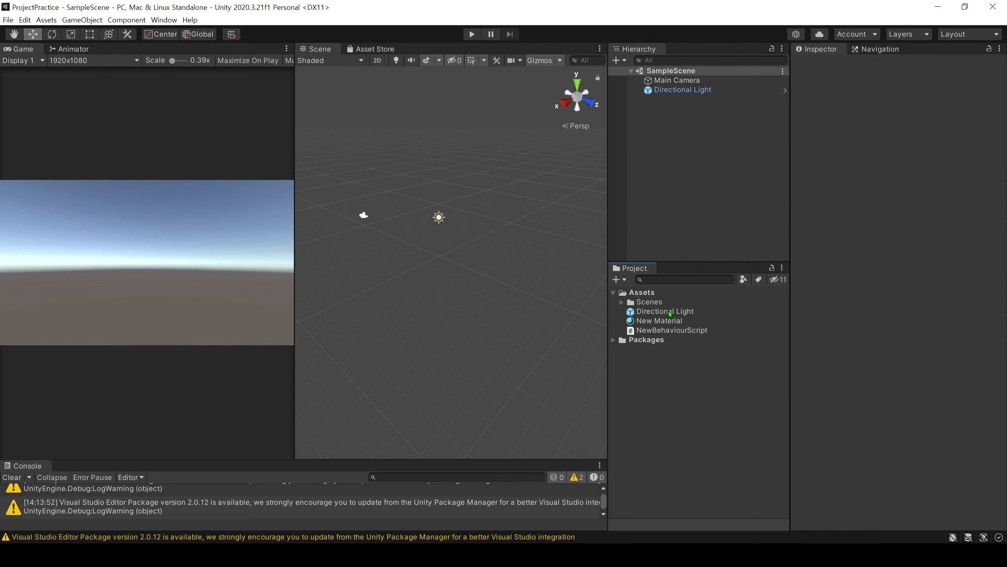
pyautogui.click(669, 314)
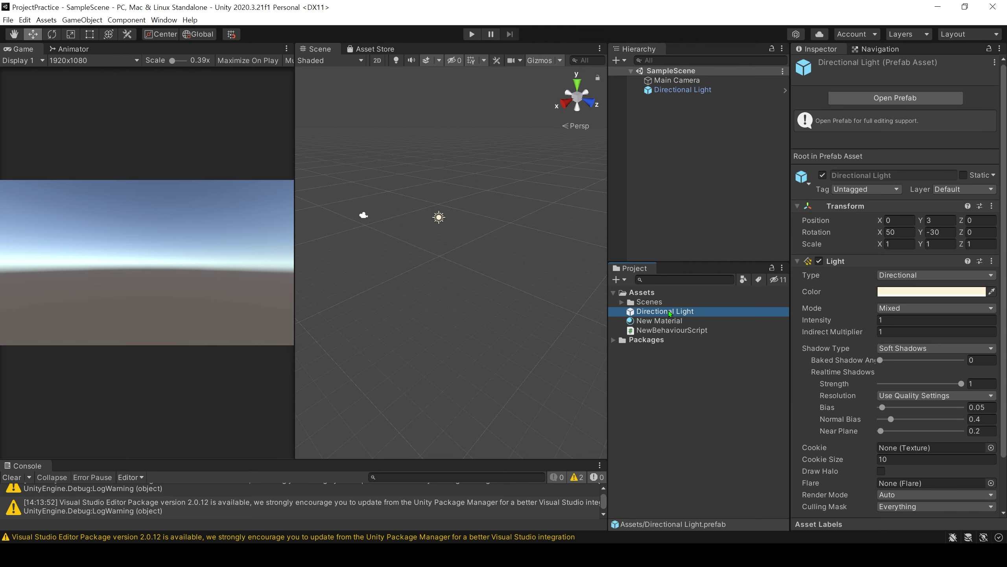
pyautogui.click(674, 322)
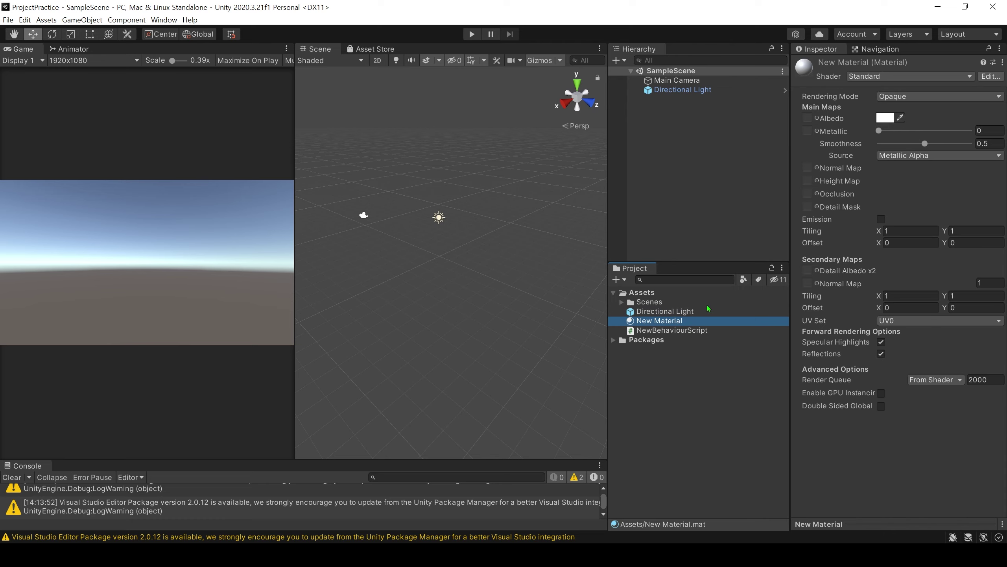
# Add a 3D cube to SampleScene.
pyautogui.rightClick(651, 108)
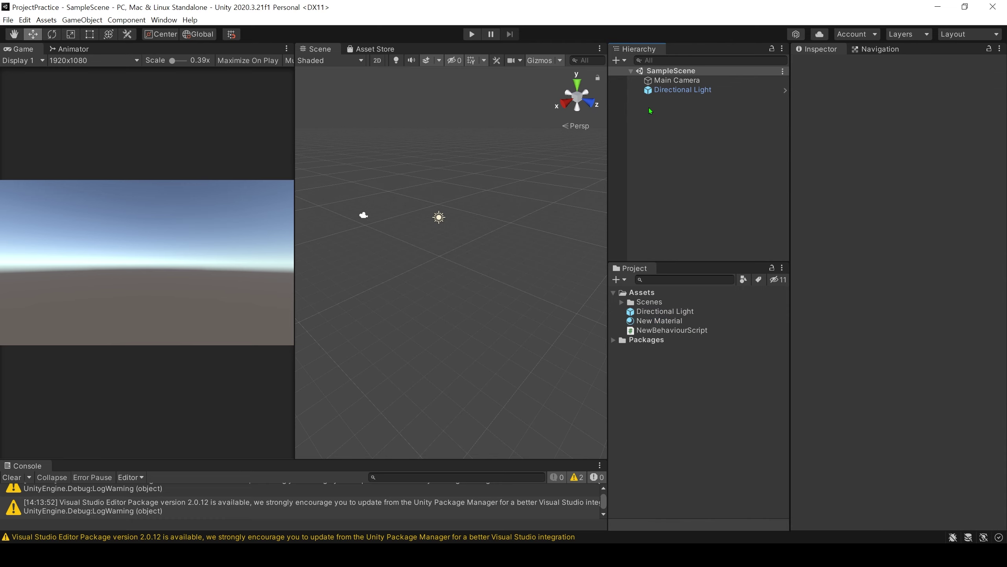
pyautogui.moveTo(704, 250)
pyautogui.click(777, 245)
pyautogui.click(752, 206)
# Create a new scene inside the Scenes folder, keeping its default name.
pyautogui.click(622, 302)
pyautogui.rightClick(650, 301)
pyautogui.click(829, 137)
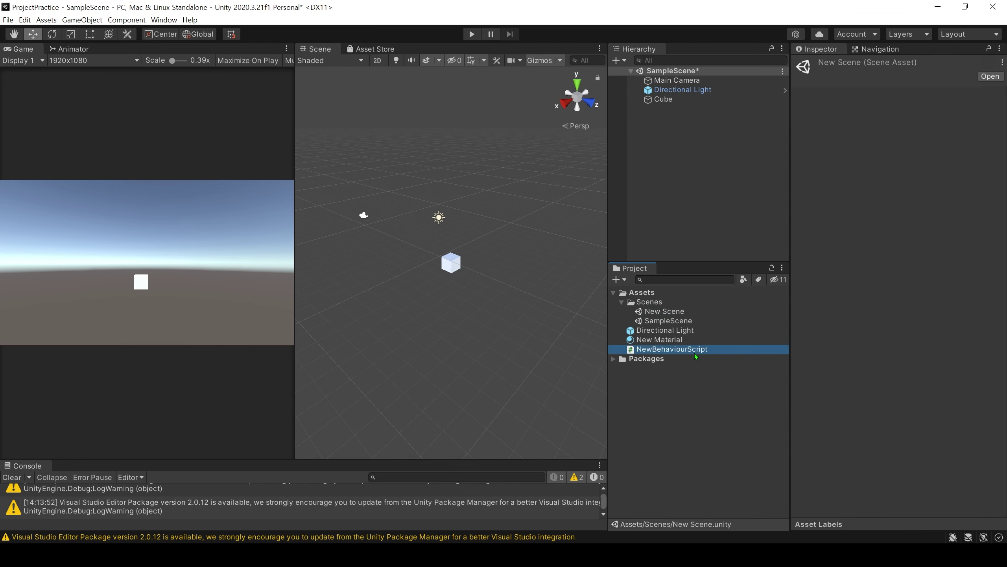
# Open New Scene, discarding the unsaved changes in SampleScene, and return to SampleScene.
pyautogui.doubleClick(664, 311)
pyautogui.click(547, 304)
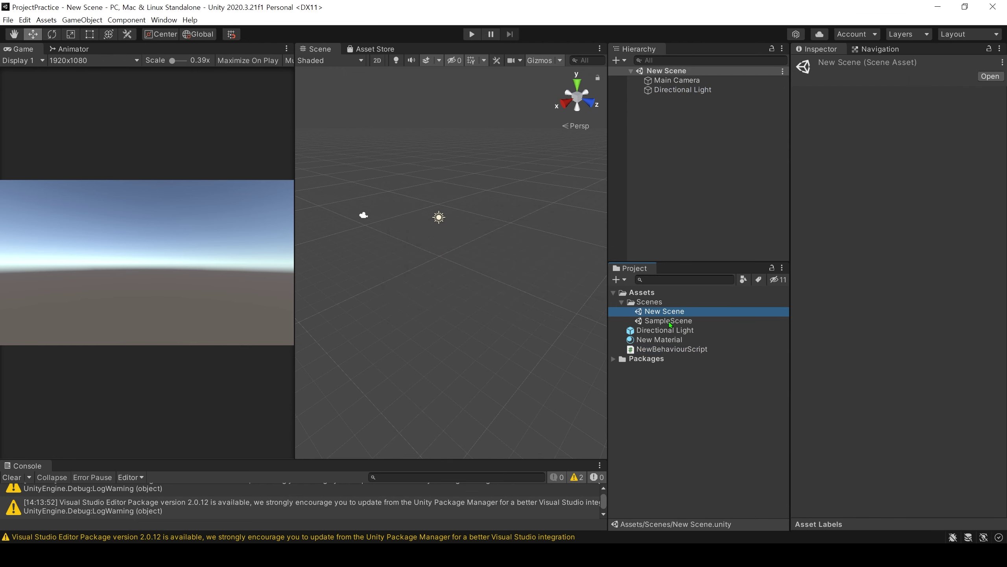
pyautogui.doubleClick(669, 321)
# Add a cube and a sphere to the reopened SampleScene, placing the sphere apart from the cube.
pyautogui.rightClick(685, 119)
pyautogui.moveTo(712, 258)
pyautogui.click(818, 258)
pyautogui.rightClick(659, 157)
pyautogui.moveTo(692, 297)
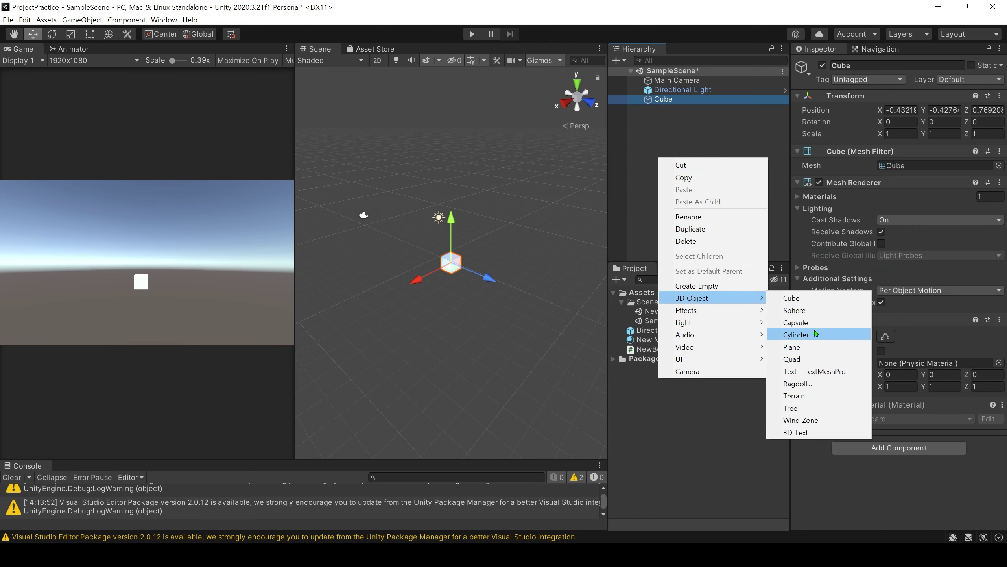
pyautogui.click(797, 310)
# Add a capsule to the scene and move it away from the cube.
pyautogui.rightClick(684, 156)
pyautogui.click(817, 323)
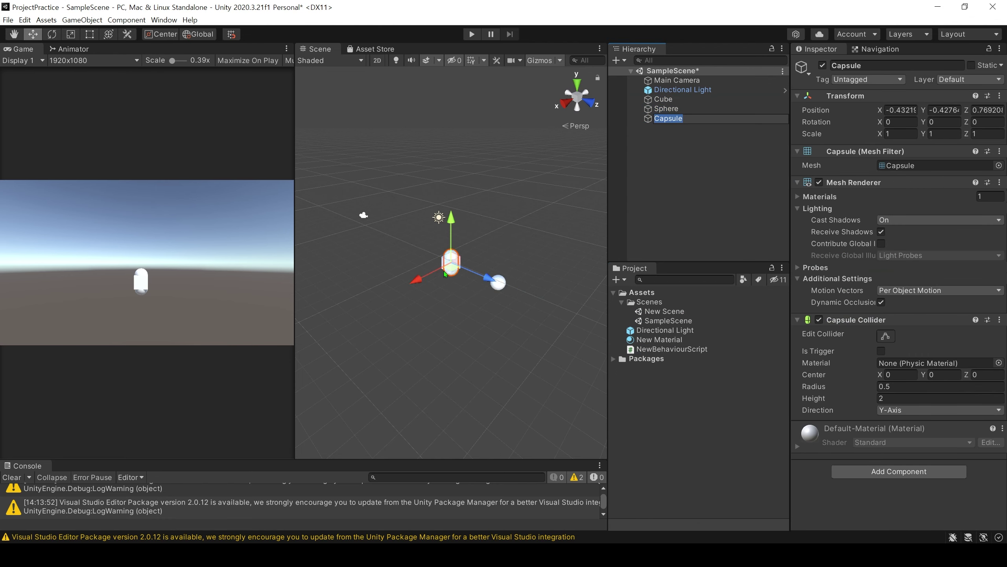
pyautogui.moveTo(450, 270); pyautogui.dragTo(414, 303)
pyautogui.click(688, 158)
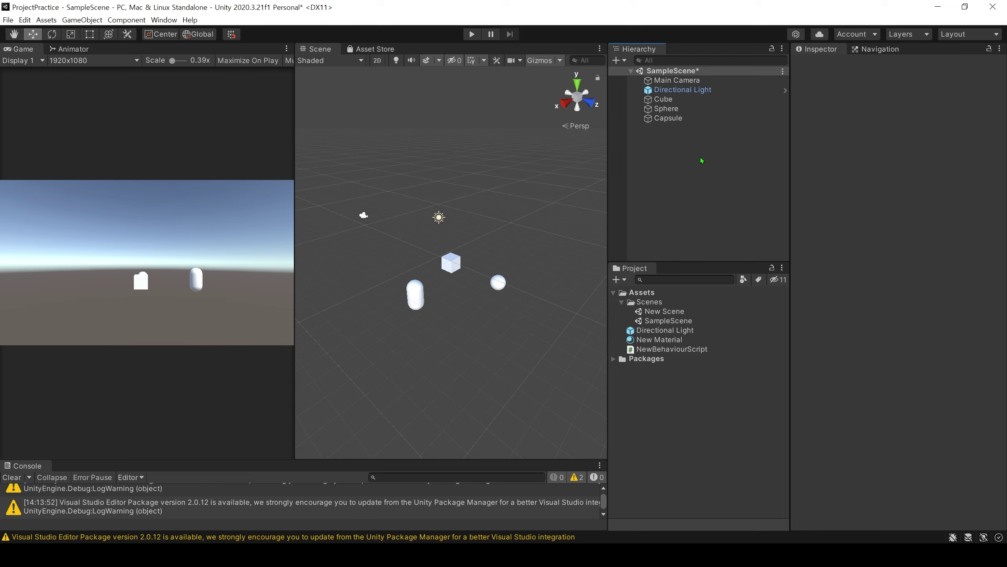
# Save SampleScene with its cube, sphere and capsule.
pyautogui.hotkey('ctrl', 's')
pyautogui.click(7, 20)
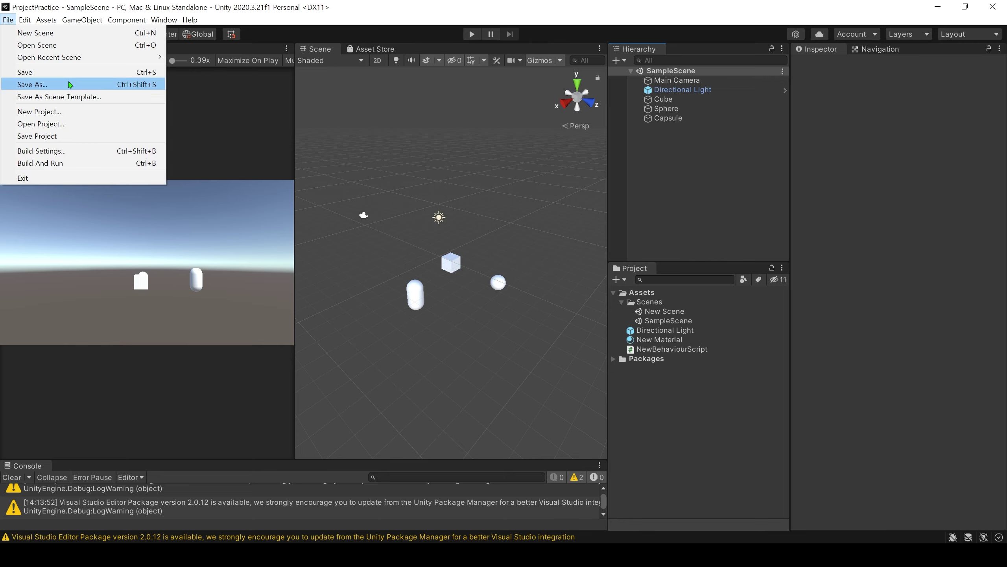
pyautogui.click(114, 78)
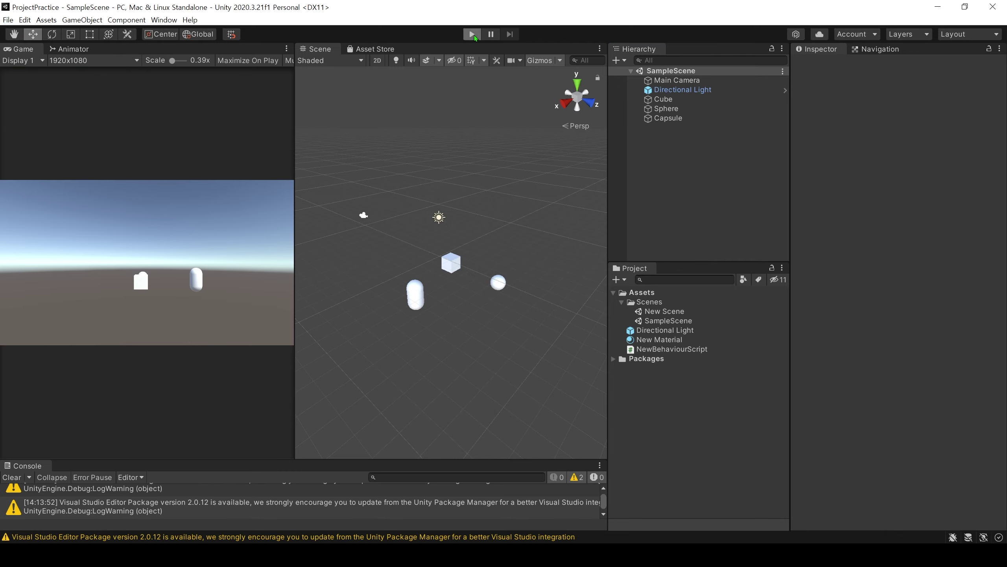
# Move the cube, capsule and sphere while running the scene in Play mode, try saving, and stop Play mode.
pyautogui.click(471, 35)
pyautogui.click(444, 266)
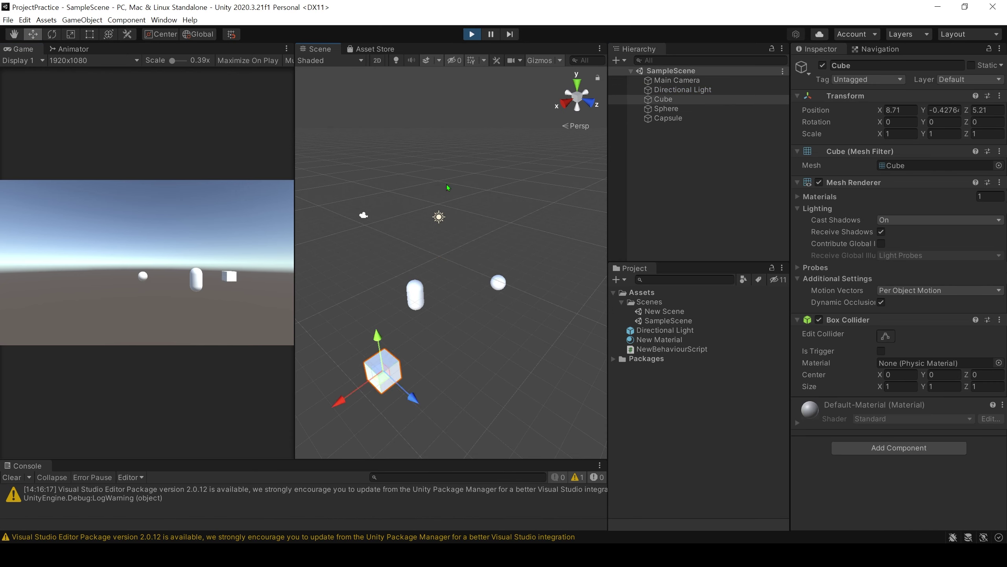
pyautogui.hotkey('ctrl', 's')
pyautogui.click(414, 294)
pyautogui.click(498, 285)
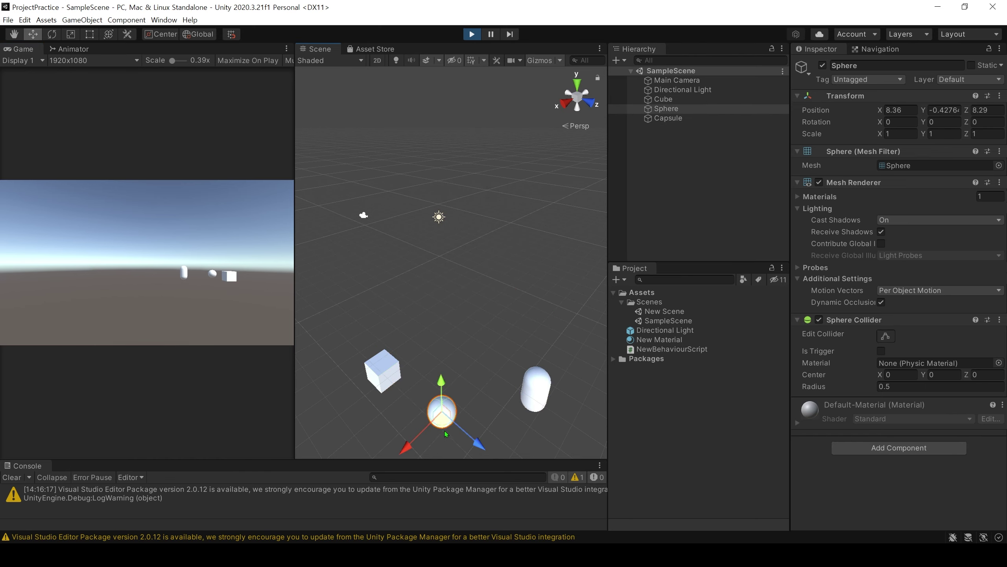
pyautogui.click(666, 175)
pyautogui.click(471, 35)
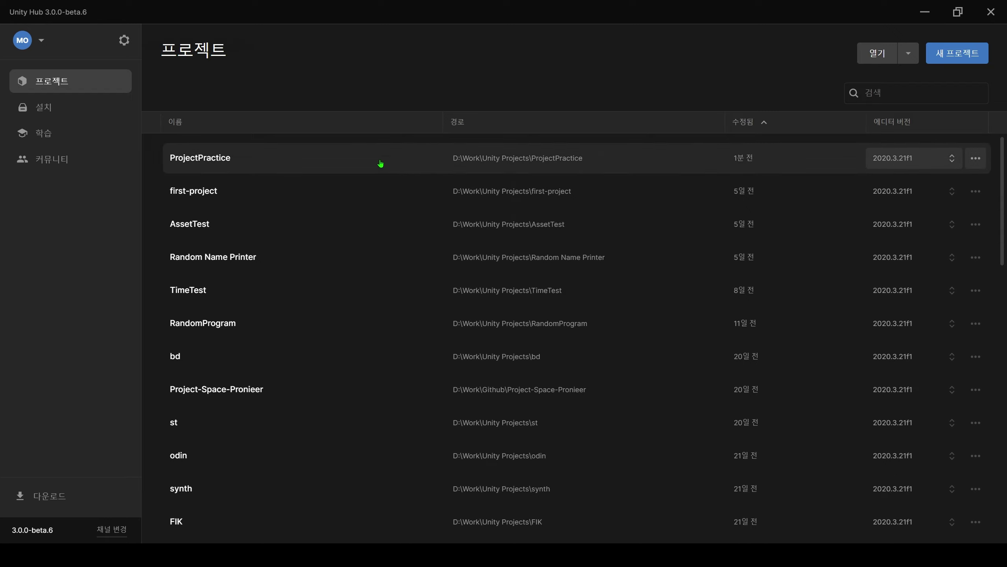
# Reopen ProjectPractice from Unity Hub, close its editor, and look through the project list.
pyautogui.click(380, 163)
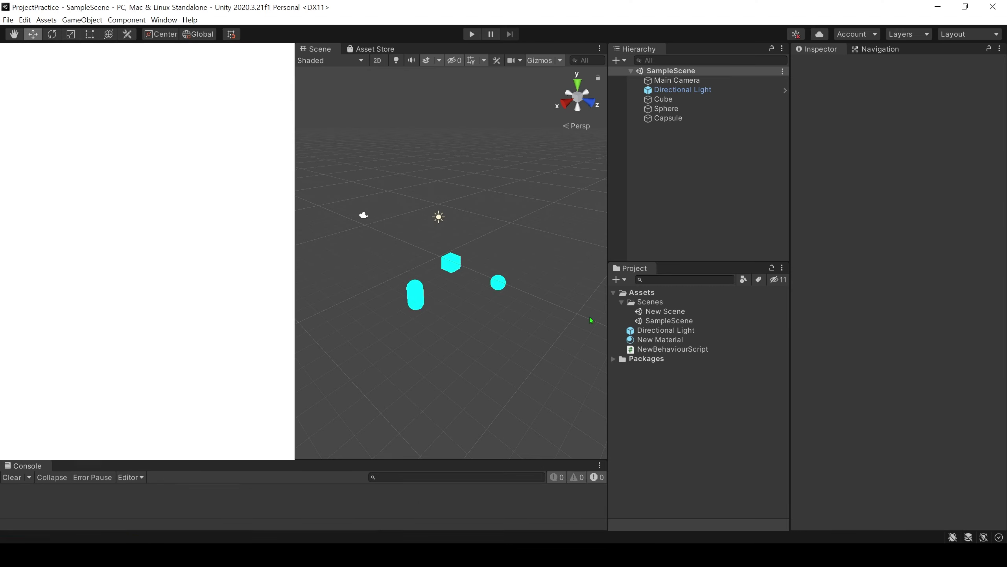
pyautogui.click(994, 7)
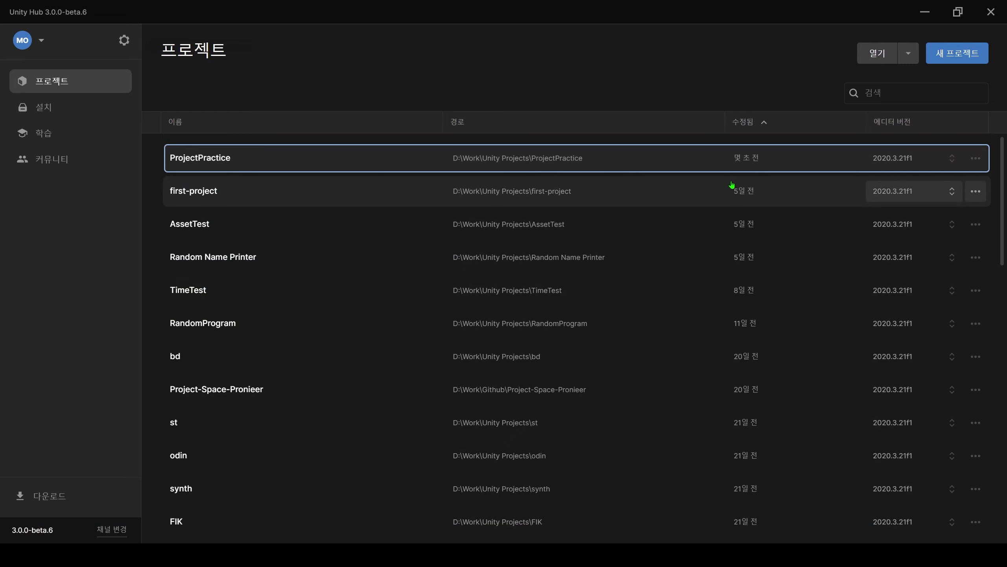
pyautogui.scroll(-10, 693, 299)
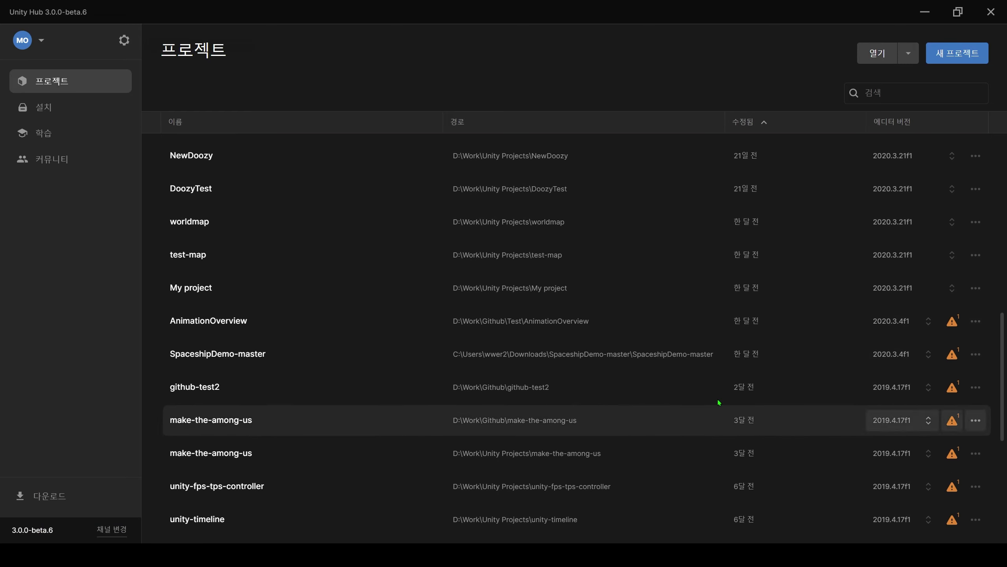
# Search the project list for "Project" and clear the search to show all projects again.
pyautogui.scroll(10, 636, 460)
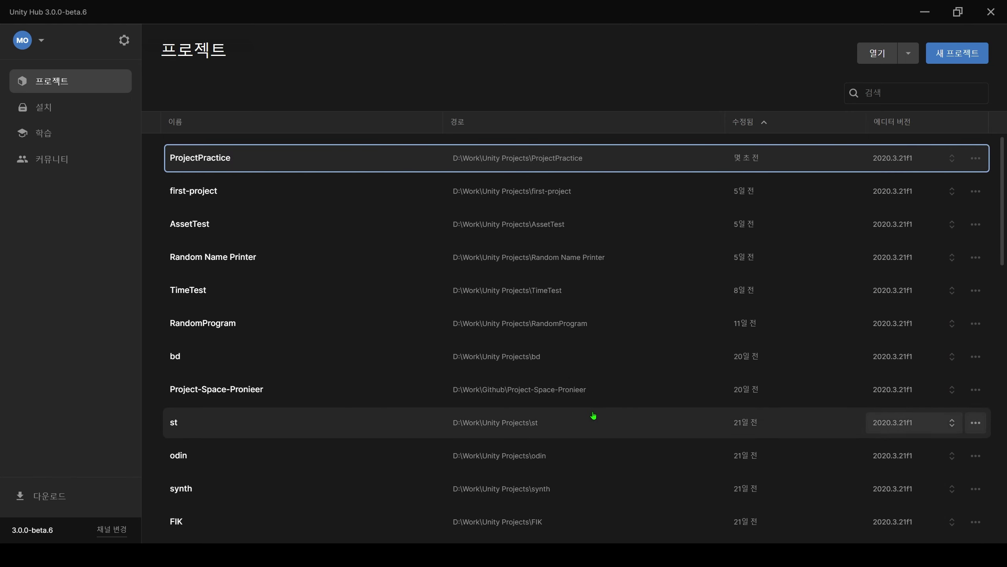
pyautogui.write('Project')
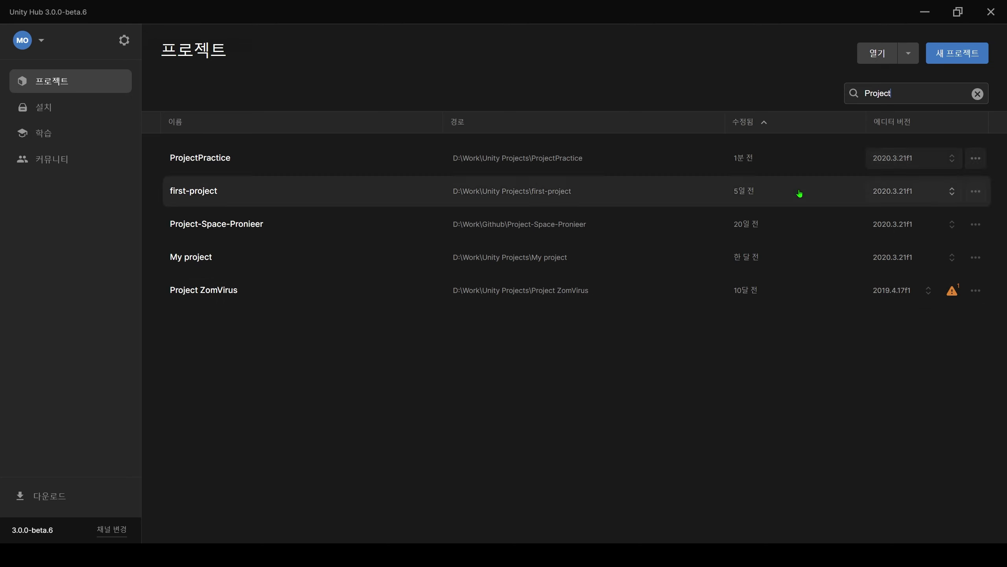
pyautogui.press('BackSpace')
pyautogui.press('BackSpace')
pyautogui.press('BackSpace')
pyautogui.press('BackSpace')
pyautogui.press('BackSpace')
pyautogui.press('BackSpace')
pyautogui.press('BackSpace')
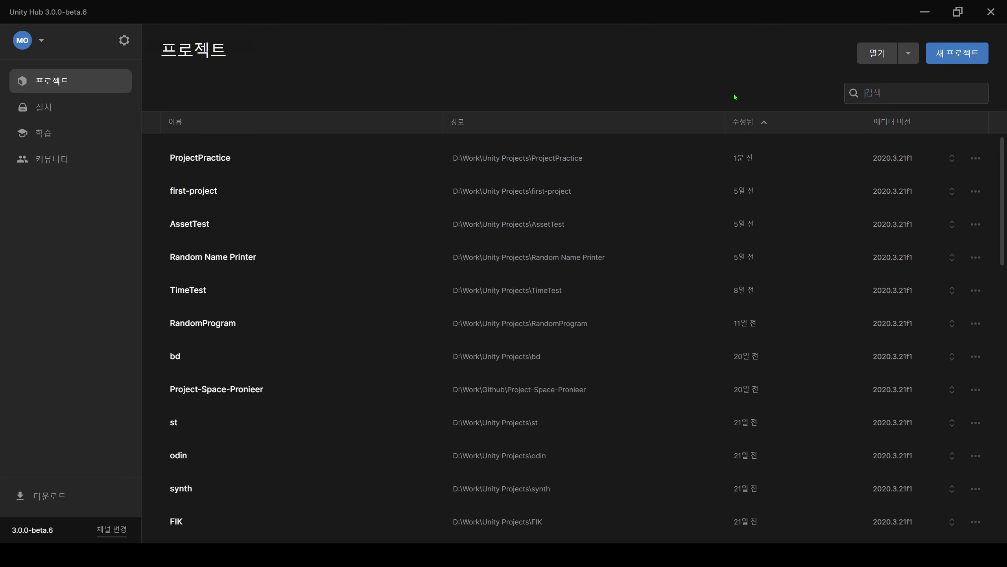
# Remove ProjectPractice from the project list and confirm the removal.
pyautogui.click(976, 158)
pyautogui.click(872, 214)
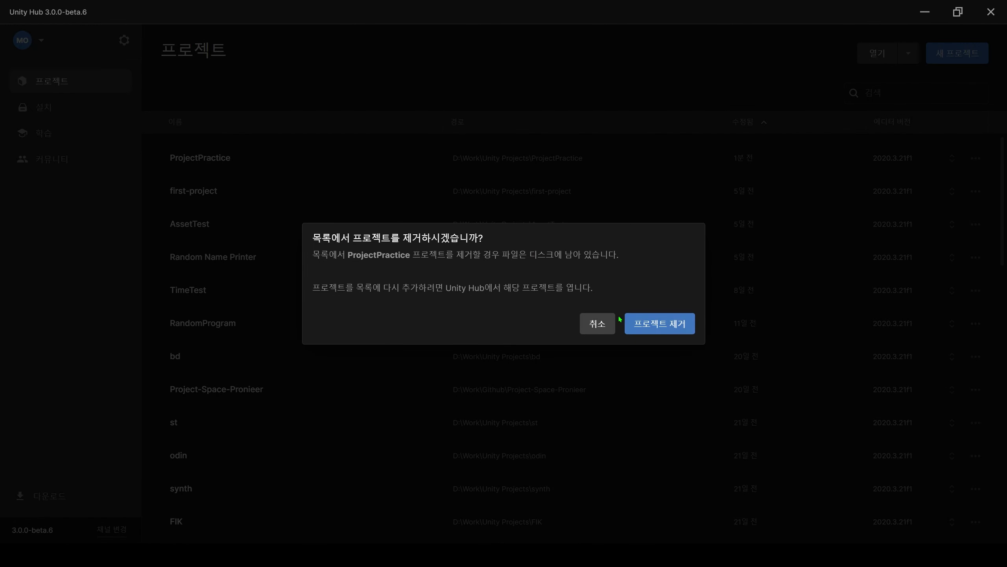
pyautogui.click(670, 329)
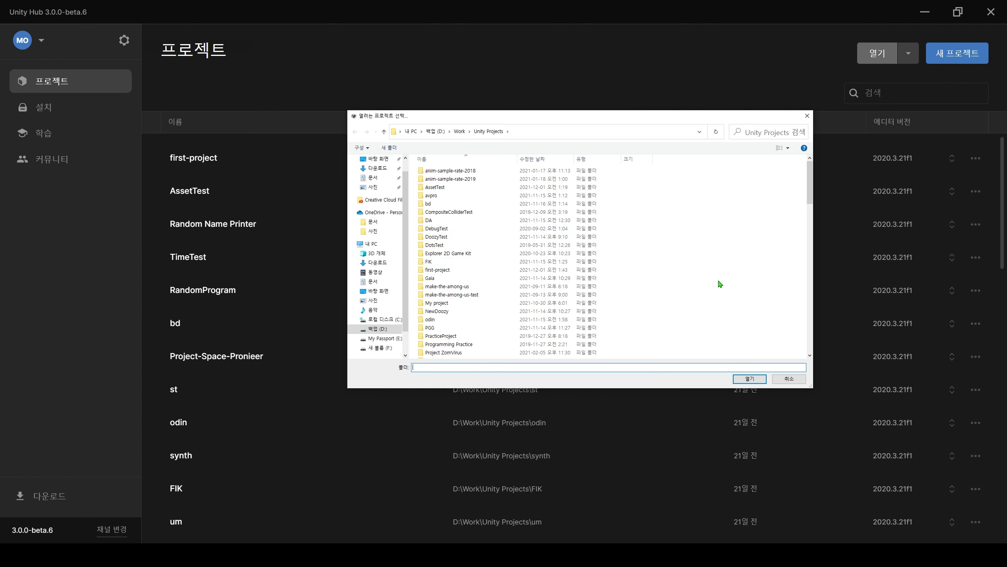
# Open the ProjectPractice folder from D:\Work\Unity Projects on disk to add the project back to the list.
pyautogui.scroll(-6, 715, 283)
pyautogui.click(461, 216)
pyautogui.doubleClick(462, 216)
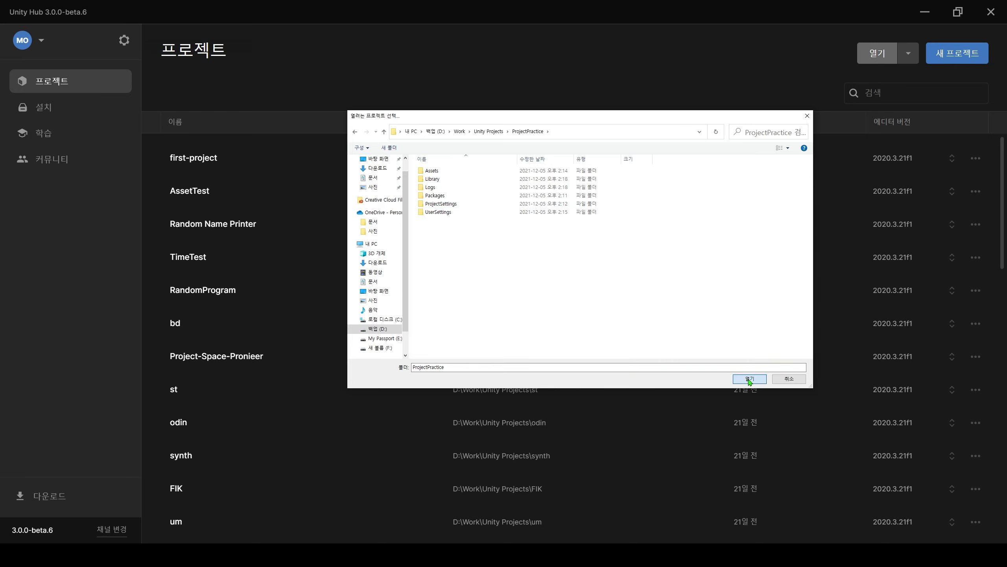
pyautogui.click(749, 378)
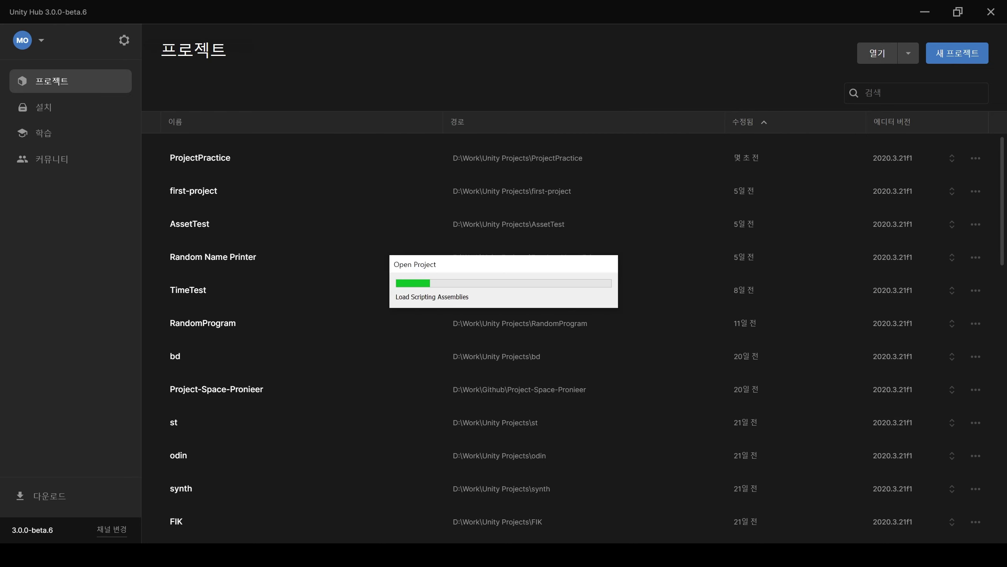